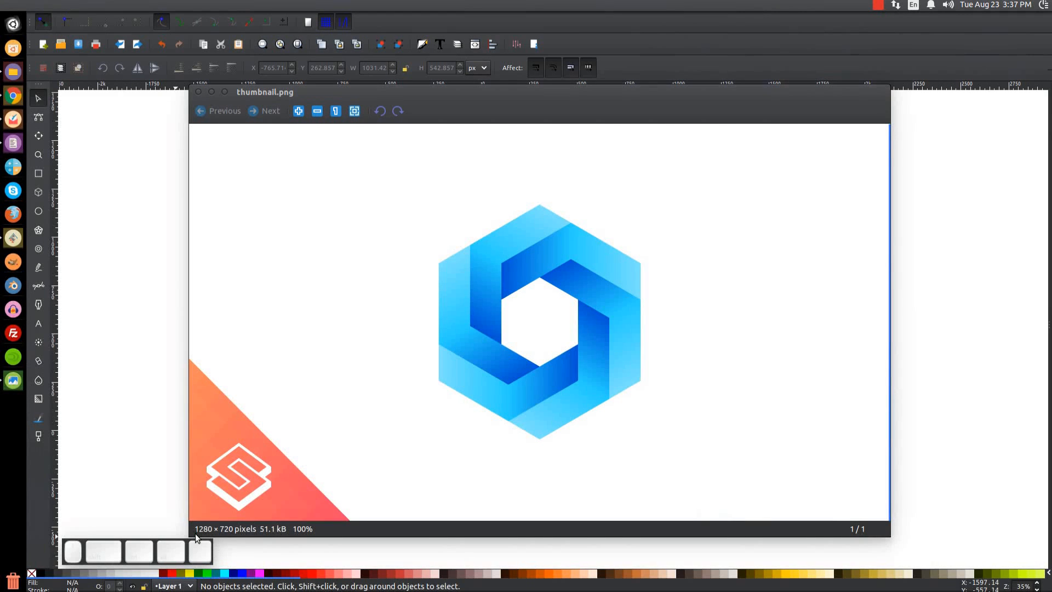
- Minimize the reference image, set the canvas zoom to 1:1 and open the Align and Distribute and Fill and Stroke dialogs
click(211, 92)
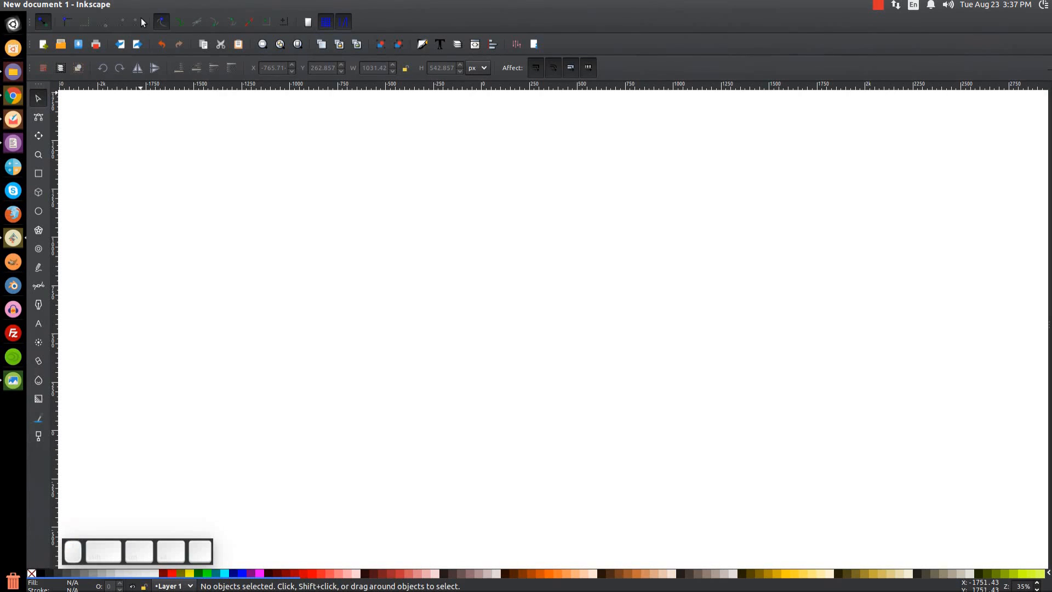
click(102, 8)
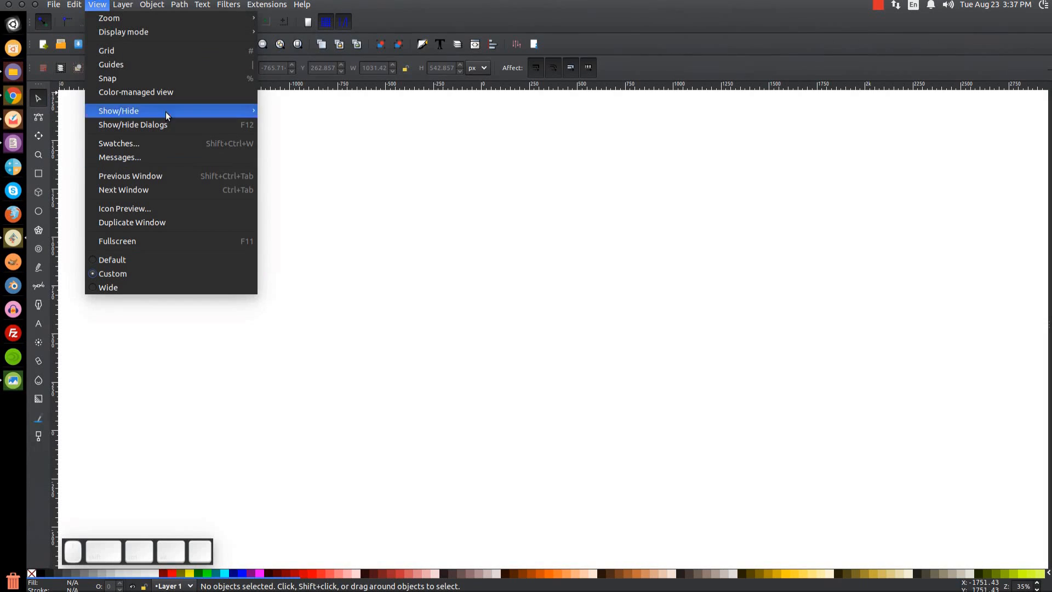
mouse_move(145, 22)
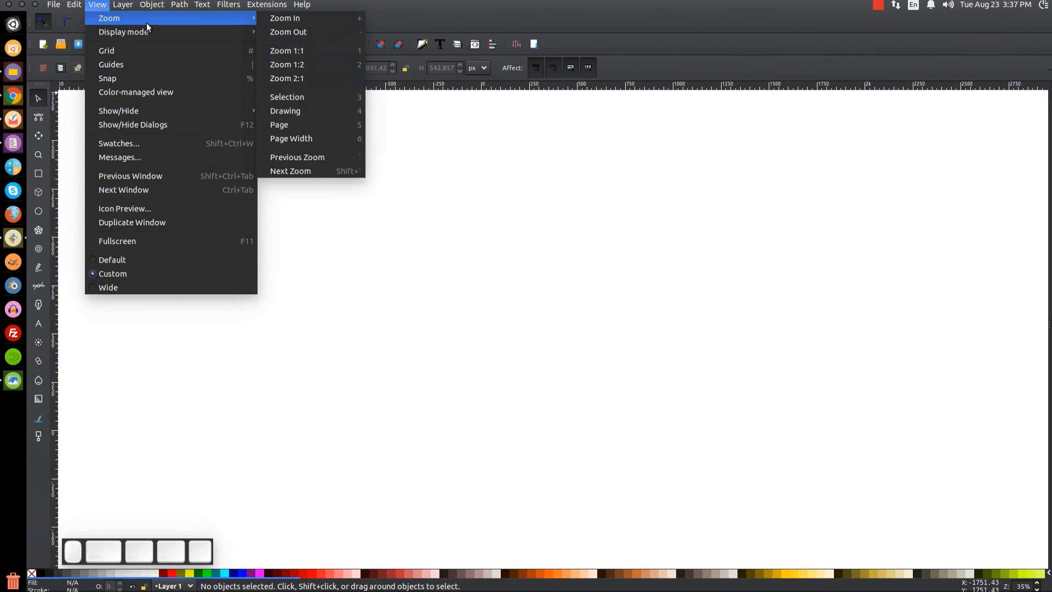
click(286, 50)
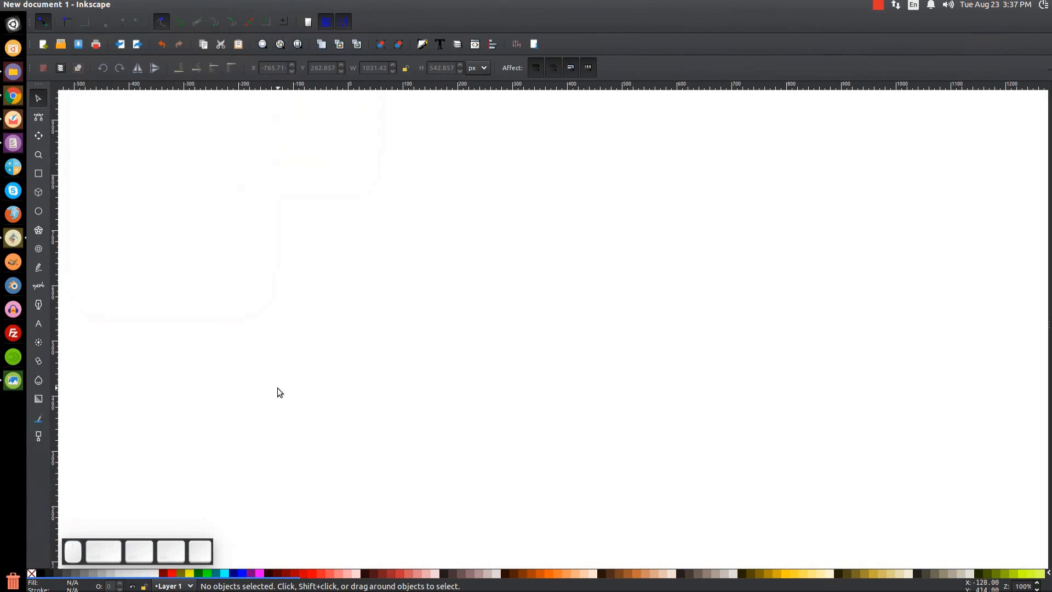
click(491, 45)
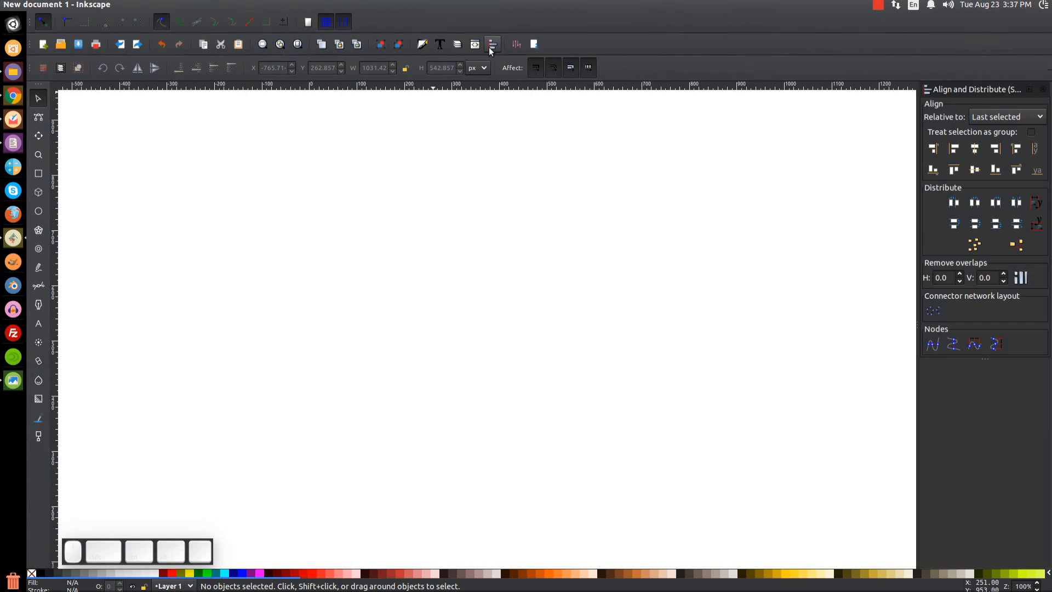
click(426, 48)
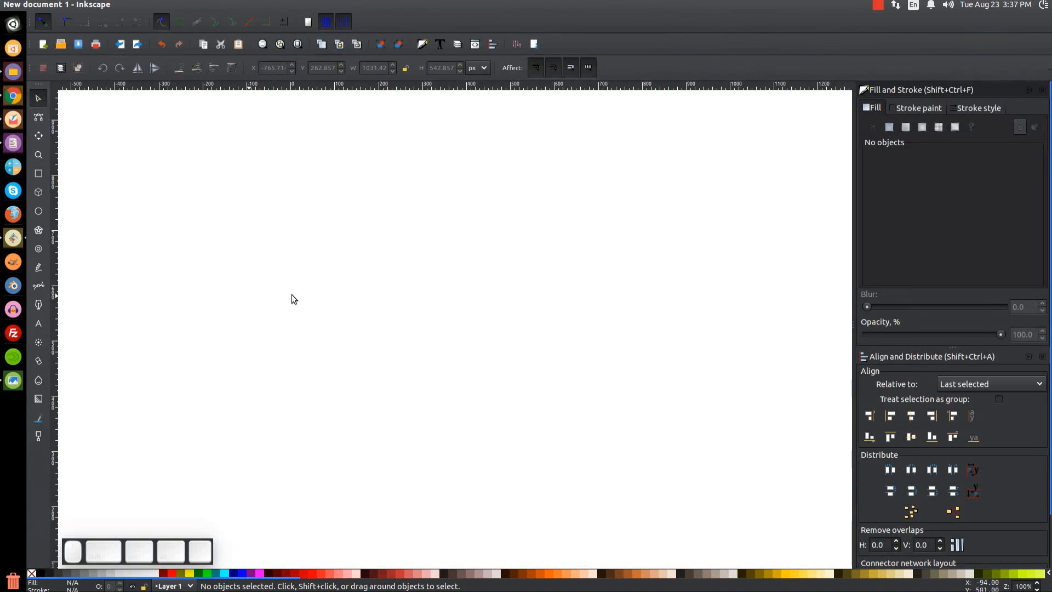
- Draw a point-up, 6-corner polygon about 249 px wide and 288 px high and move it near the canvas centre
click(38, 230)
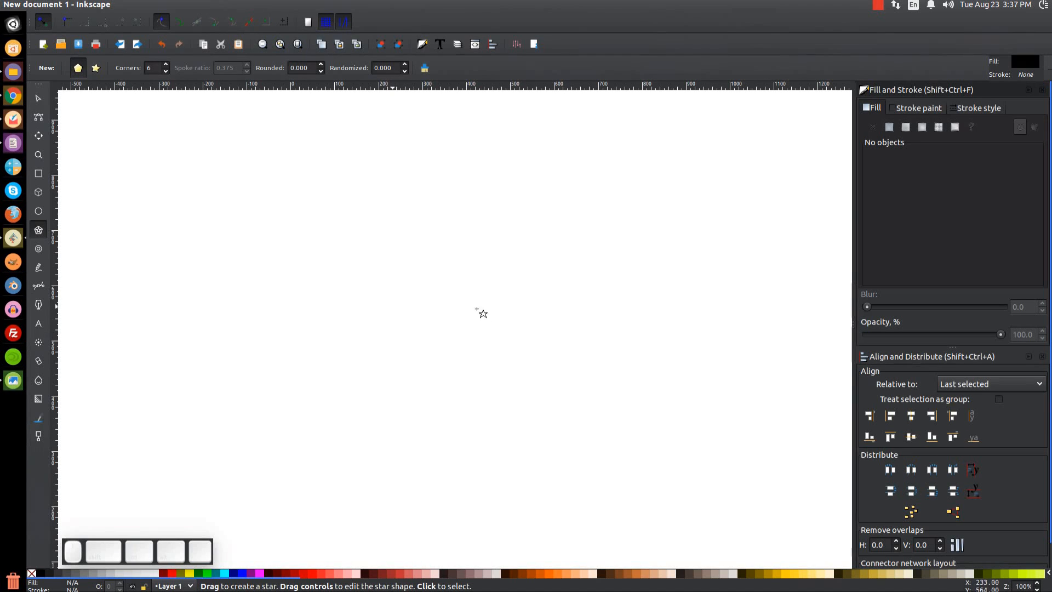
mouse_move(436, 269)
mouse_down()
mouse_move(497, 346)
mouse_move(479, 285)
mouse_move(504, 308)
mouse_up()
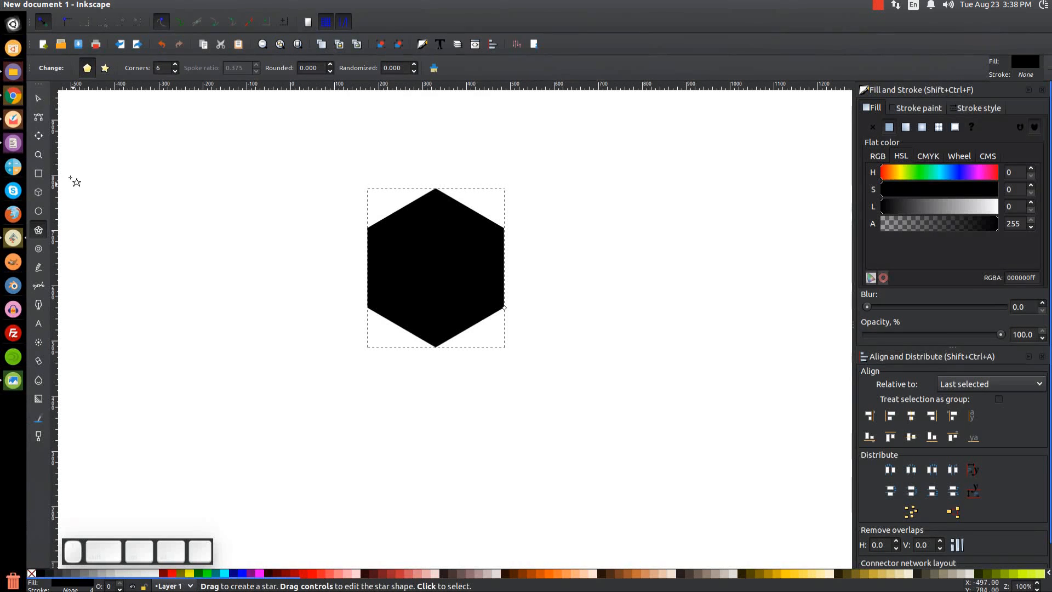
click(39, 100)
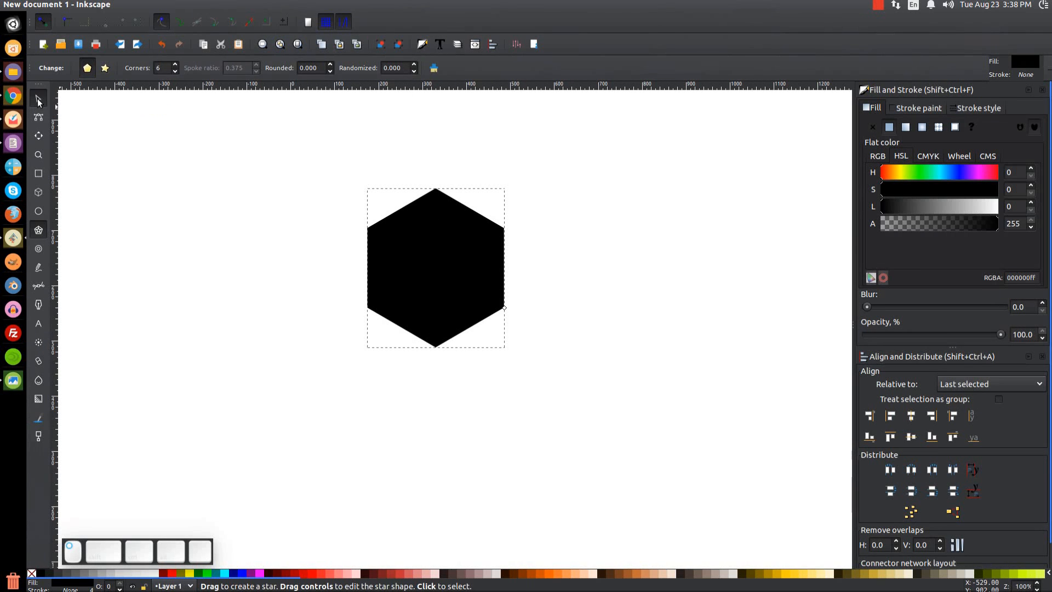
drag(456, 274, 471, 297)
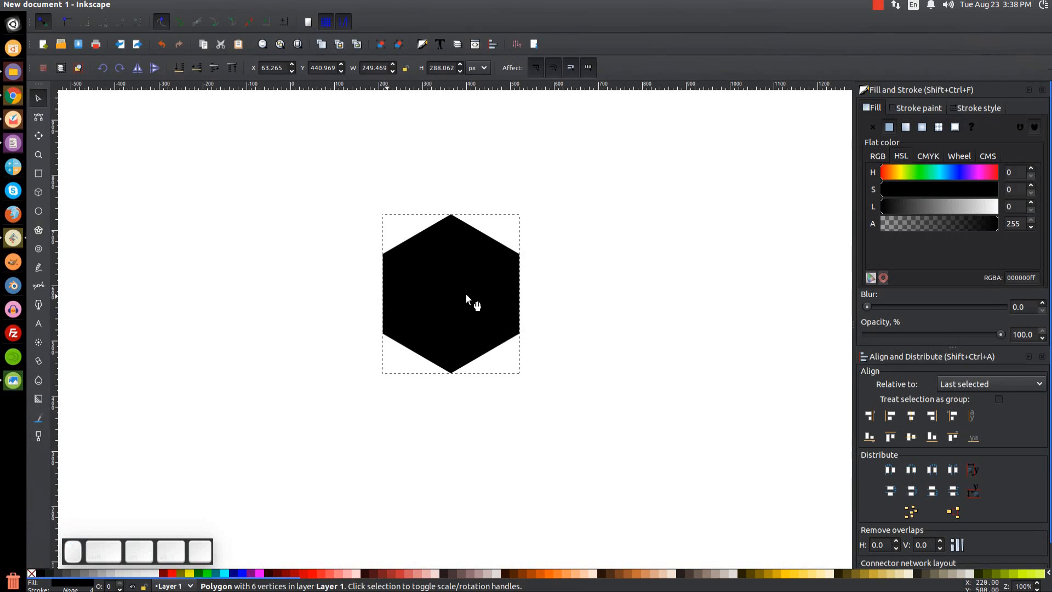
- Duplicate the black hexagon, colour the copy red and move it straight down about 63 px
right_click(458, 249)
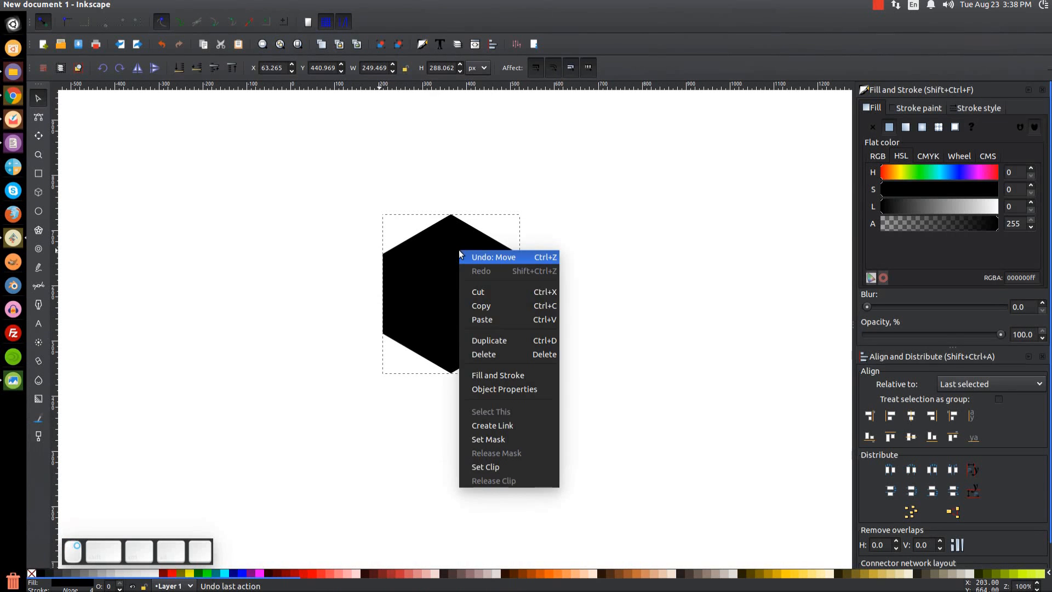
click(496, 341)
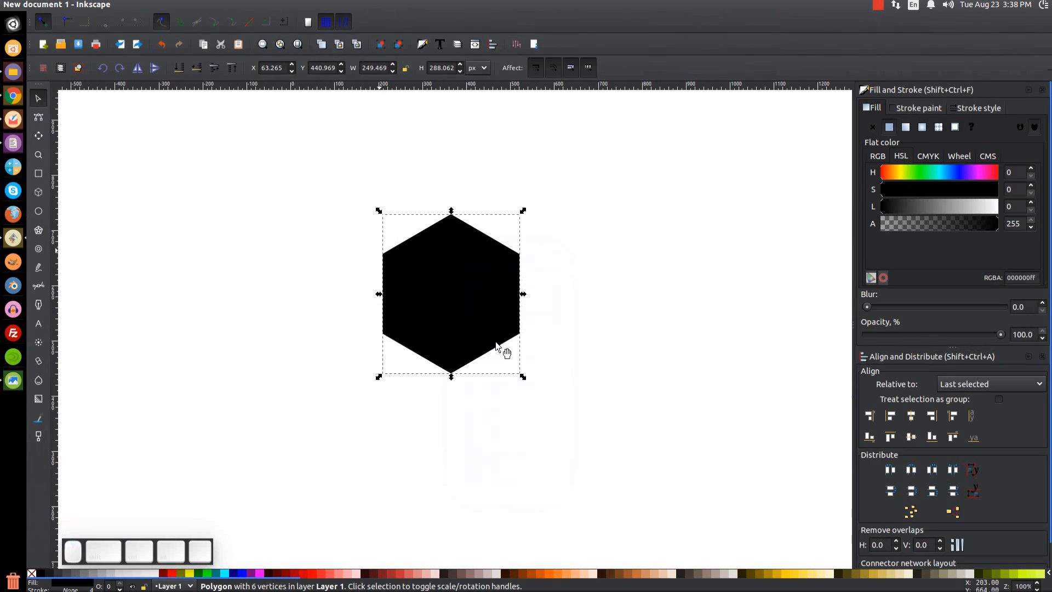
click(164, 573)
drag(469, 225, 459, 263)
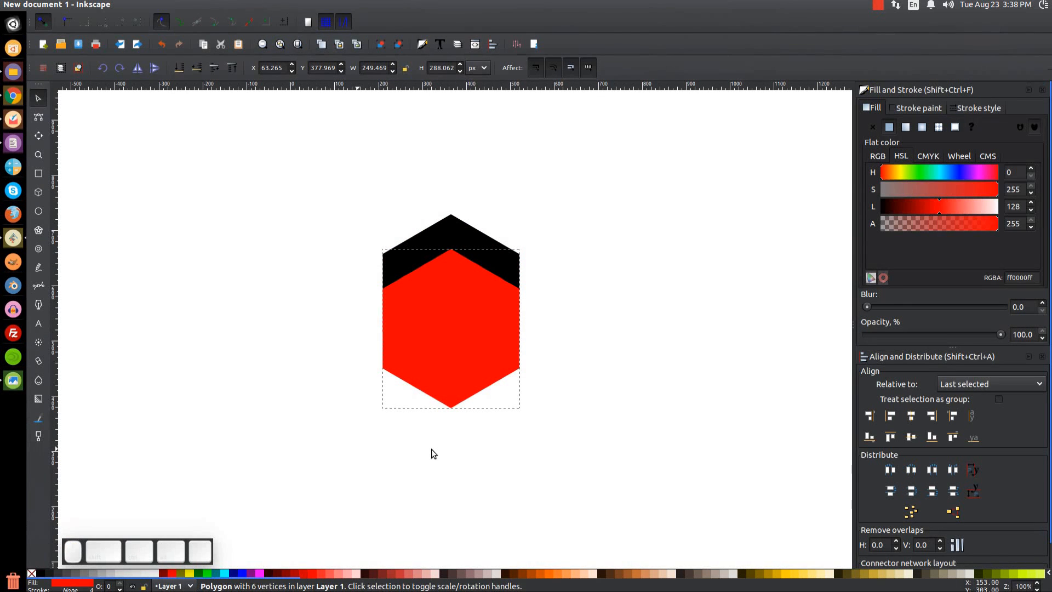
- Subtract the red hexagon from the black one with a path Difference, leaving a chevron
shift+click(452, 216)
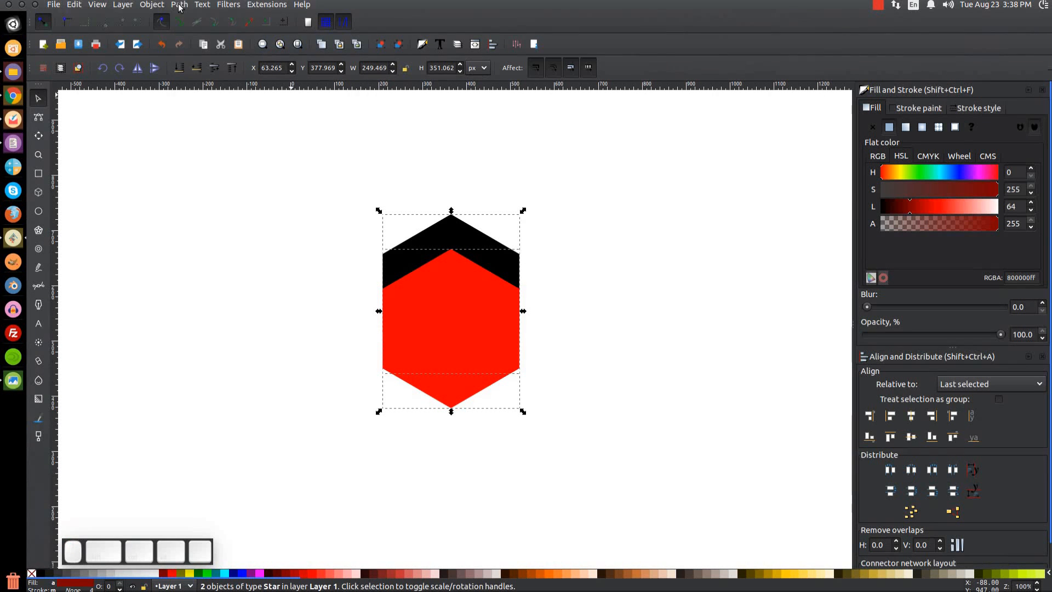
click(180, 5)
click(199, 79)
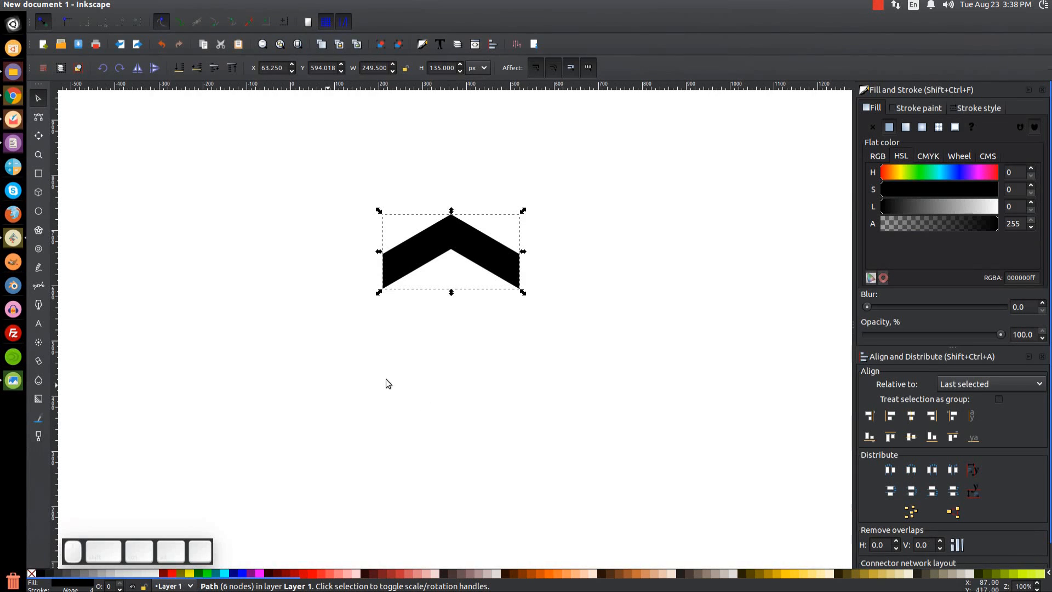
- Check the reference logo in thumbnail.png and fill the chevron with the flat dark blue 0044aa
click(11, 384)
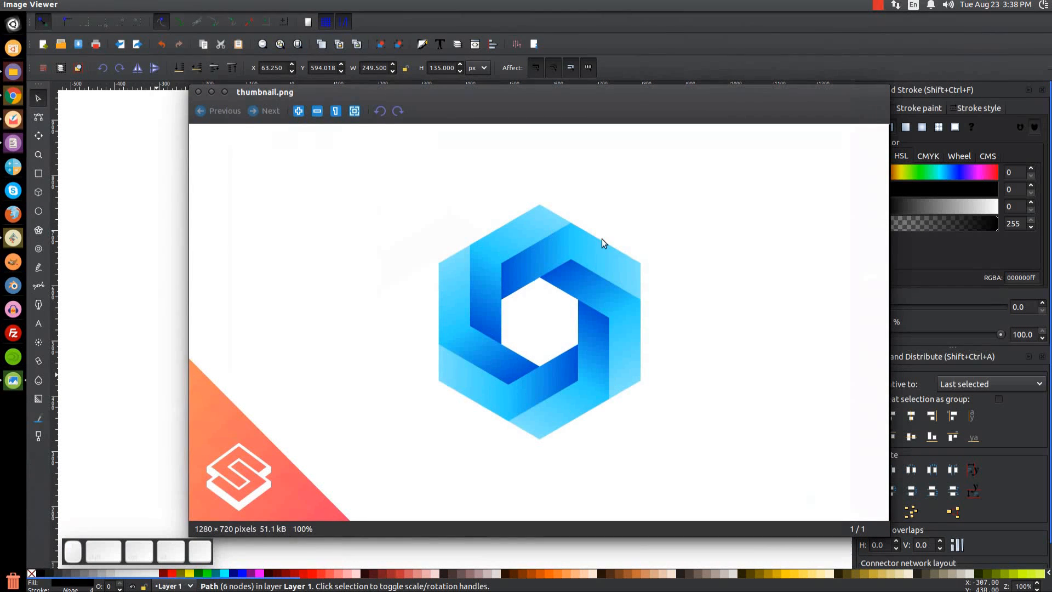
click(212, 92)
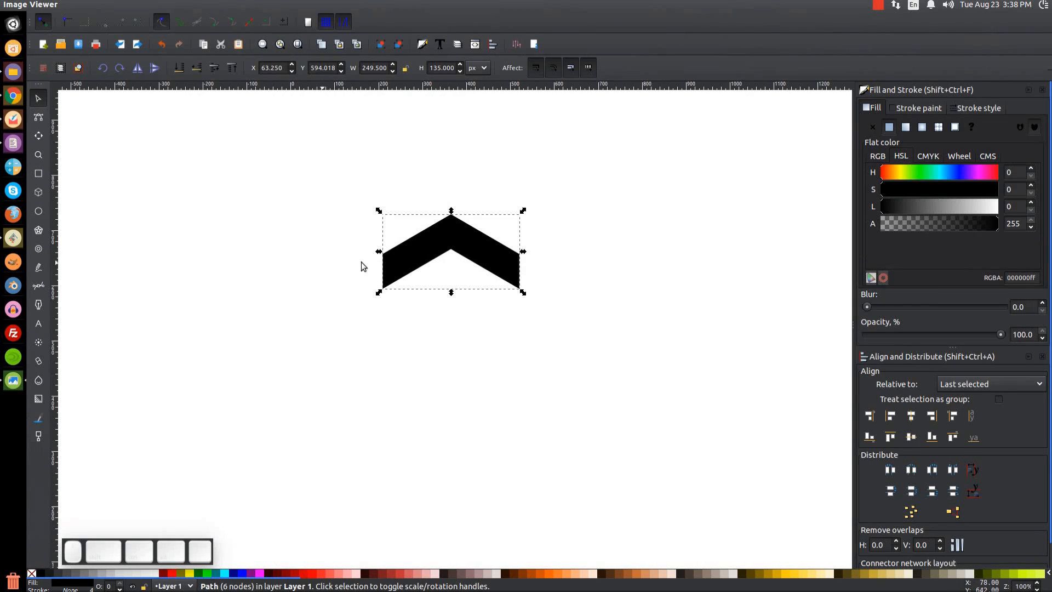
click(12, 382)
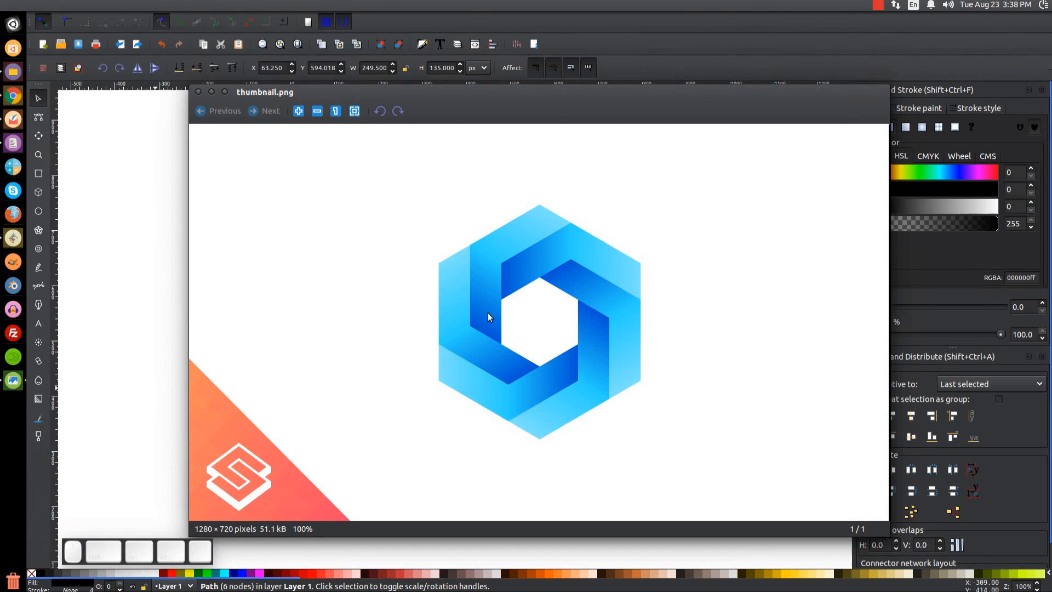
click(212, 92)
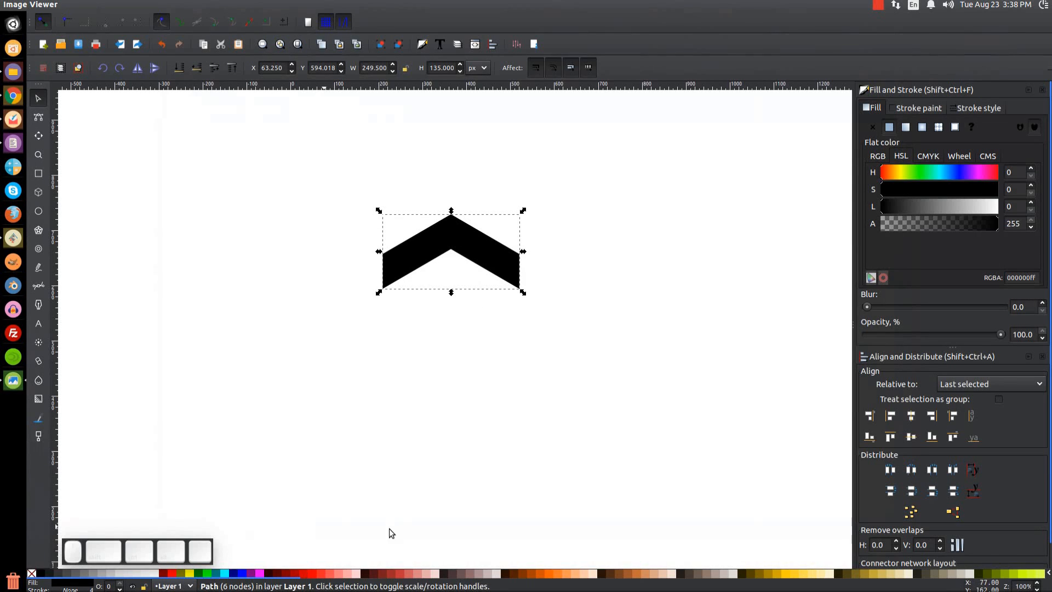
scroll(383, 573, down, 10)
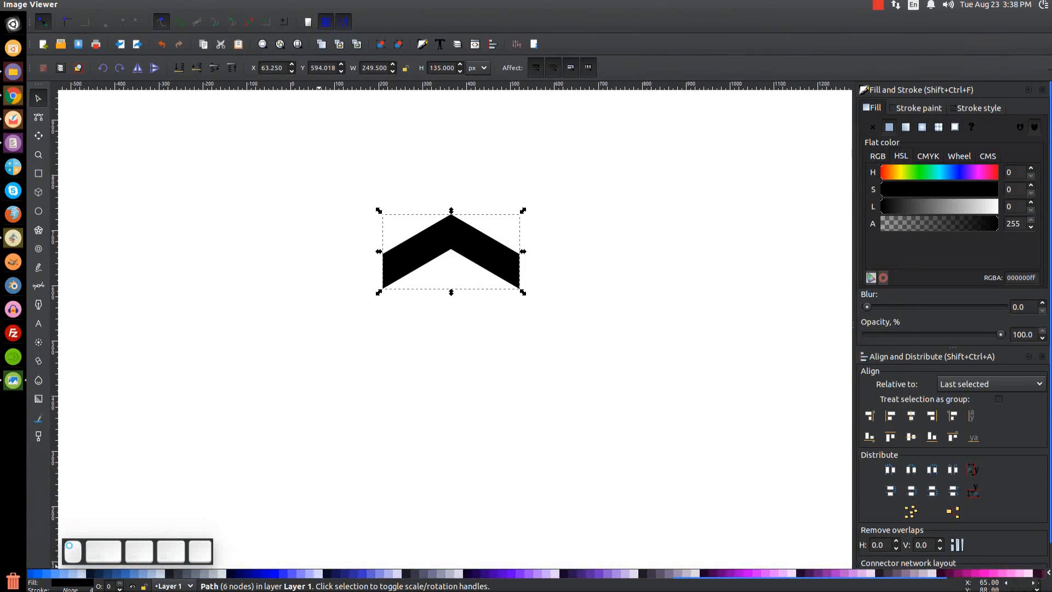
scroll(383, 574, down, 15)
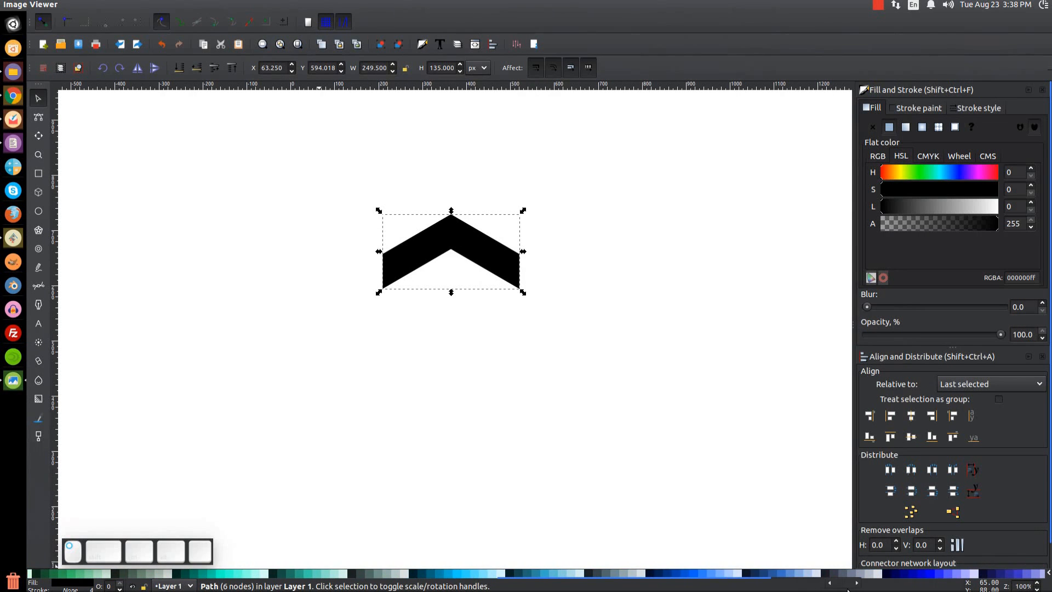
click(678, 575)
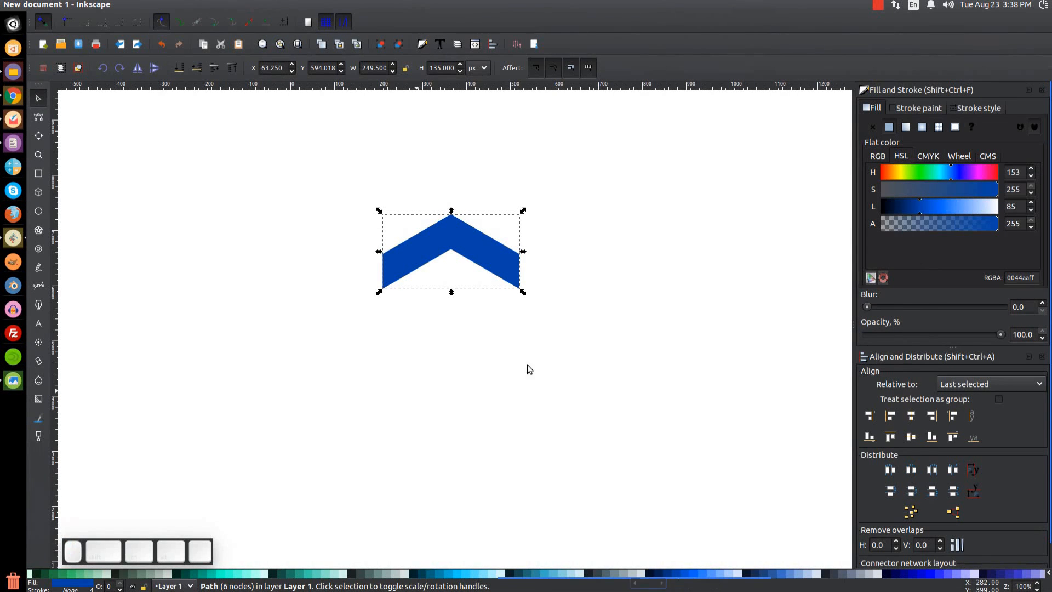
- Apply a linear gradient to the chevron and make its end stop 100% opaque bright blue 00ccff
click(908, 127)
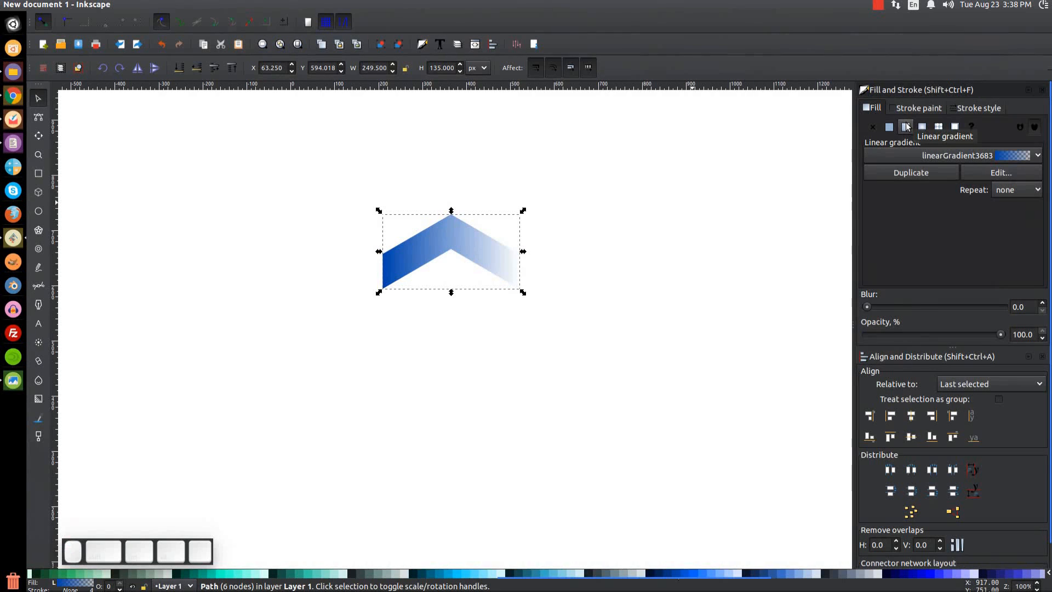
key(g)
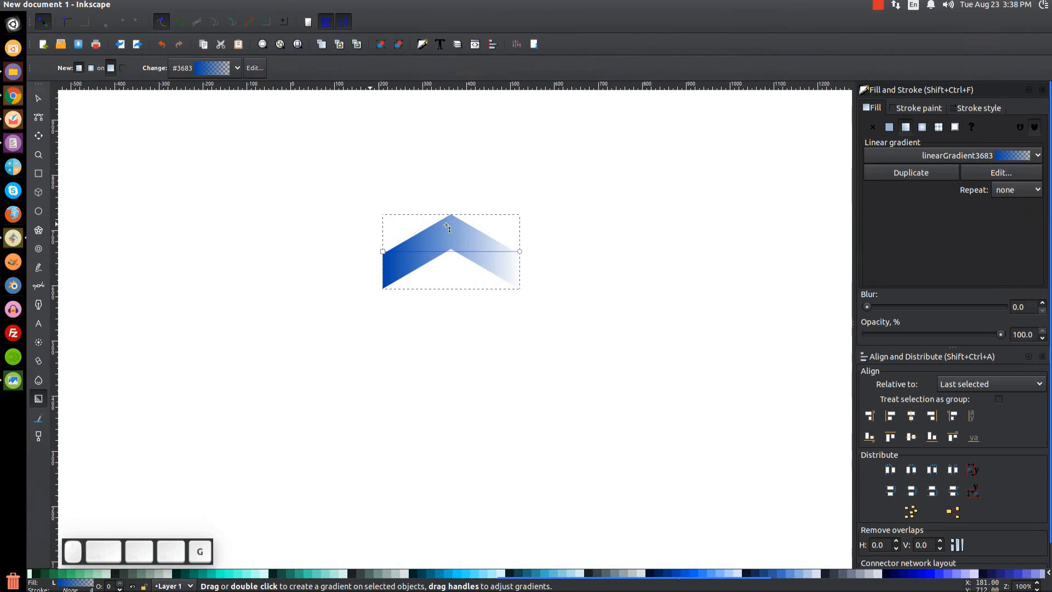
click(520, 252)
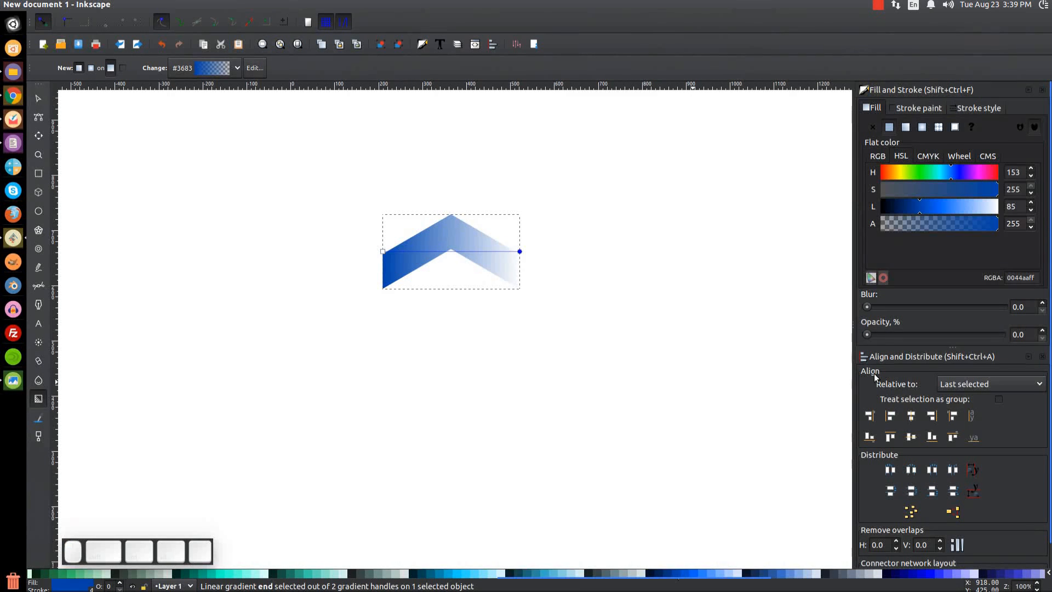
drag(923, 334, 1028, 337)
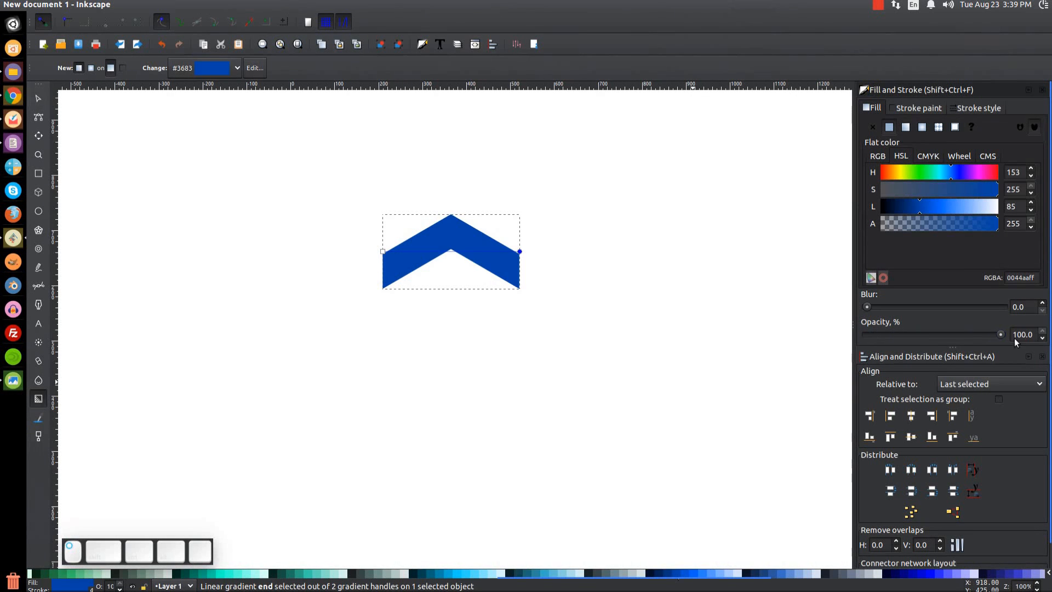
click(459, 574)
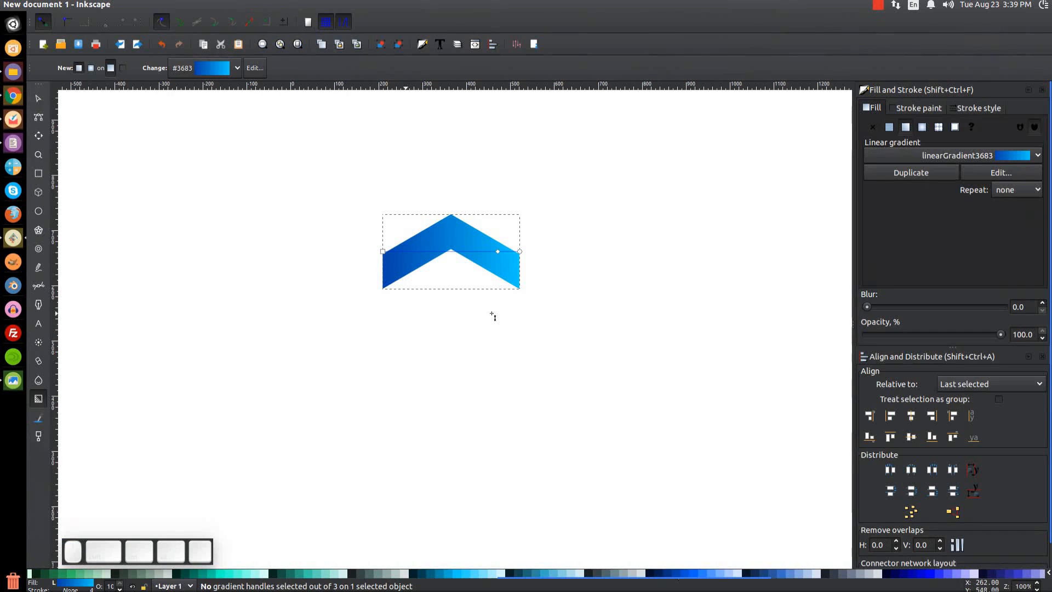
- Add a middle stop to the chevron's gradient, place it beneath the peak and colour it 00ccff
double_click(499, 252)
drag(499, 251, 452, 252)
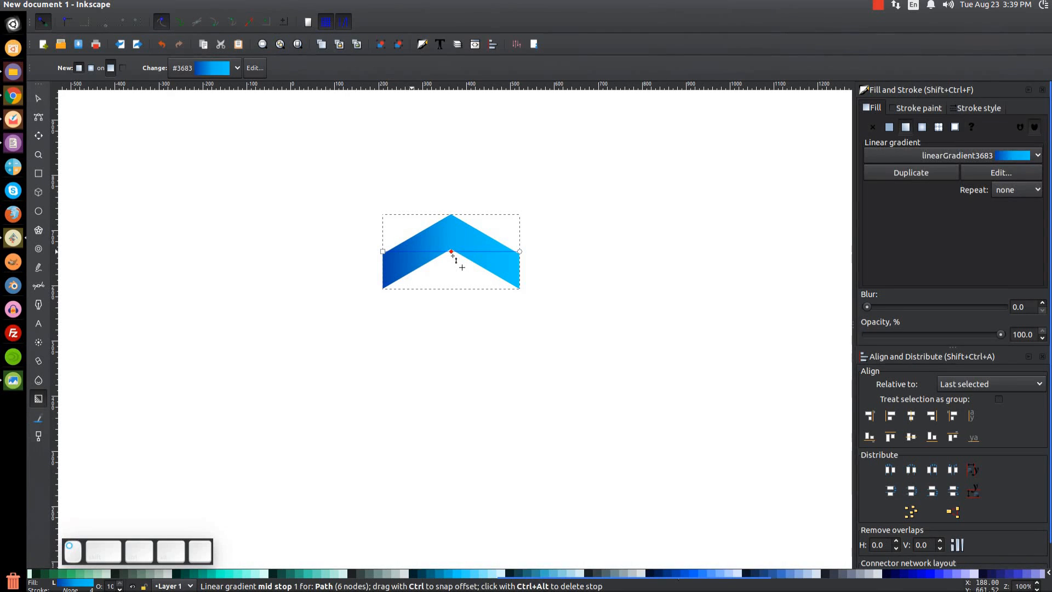
click(452, 254)
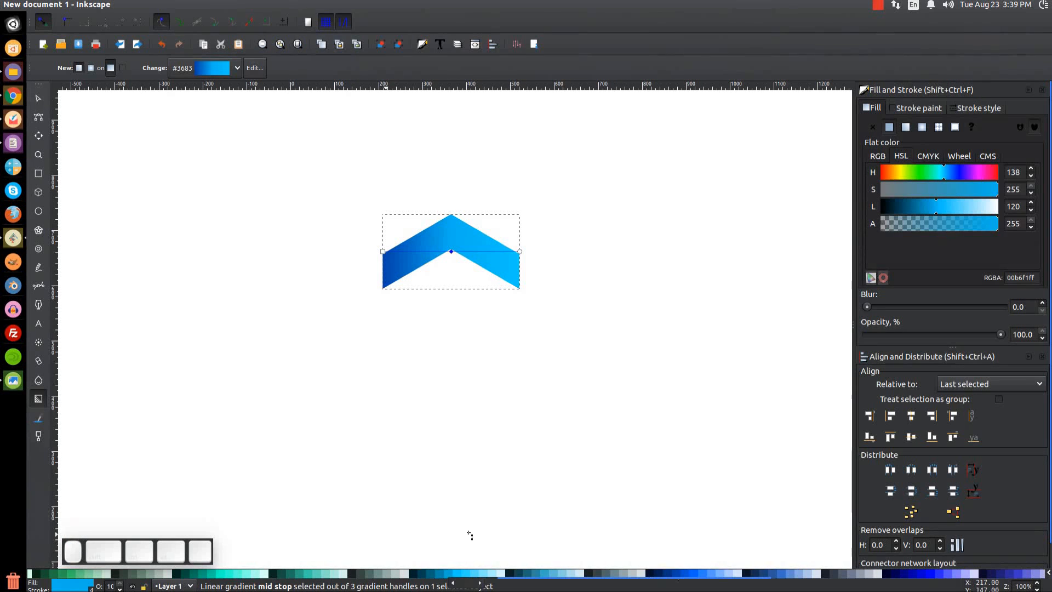
click(460, 575)
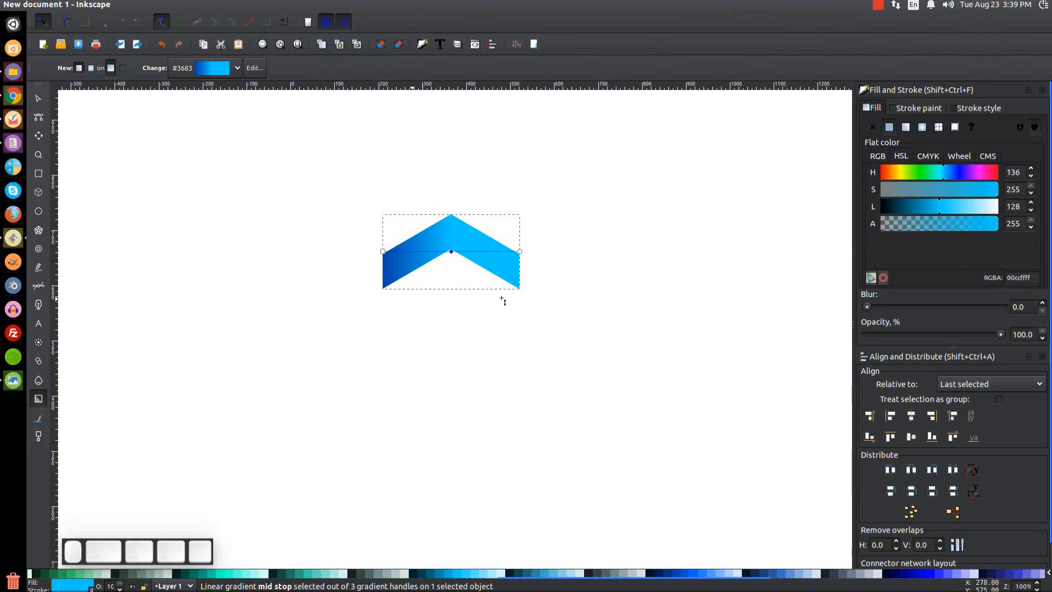
- Recolour the end stop of the chevron's gradient to the pale blue aaeeff
click(521, 252)
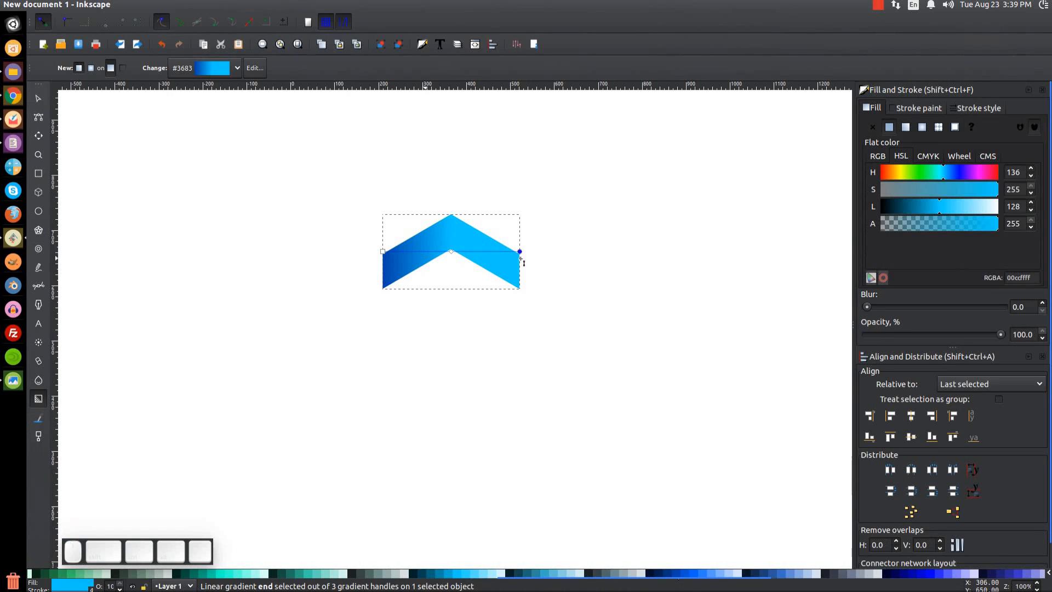
click(486, 575)
click(515, 574)
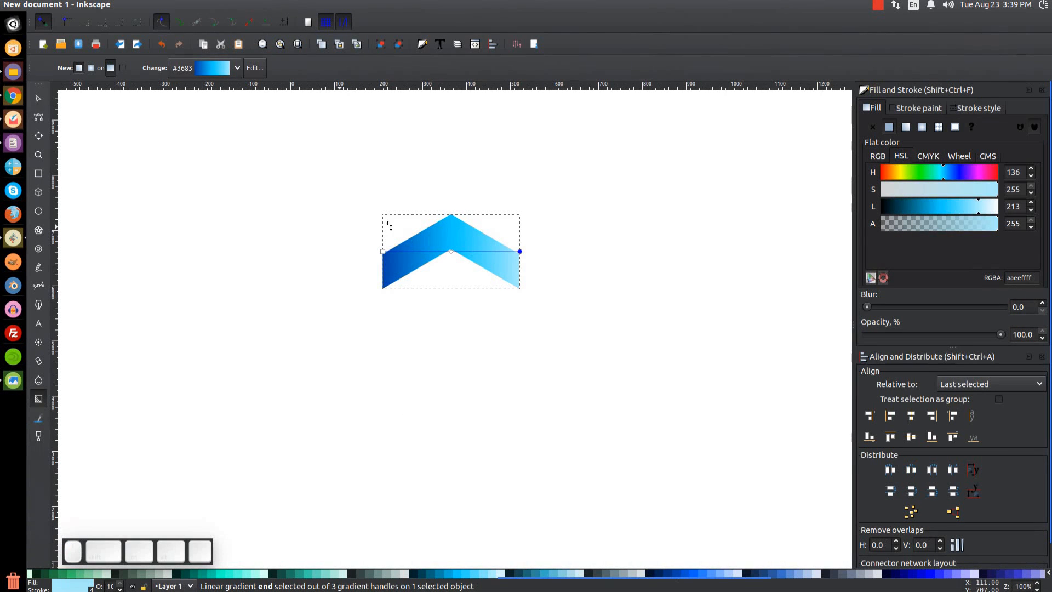
- Enable snapping to cusp nodes, duplicate the gradient chevron and show its rotation handles
click(33, 98)
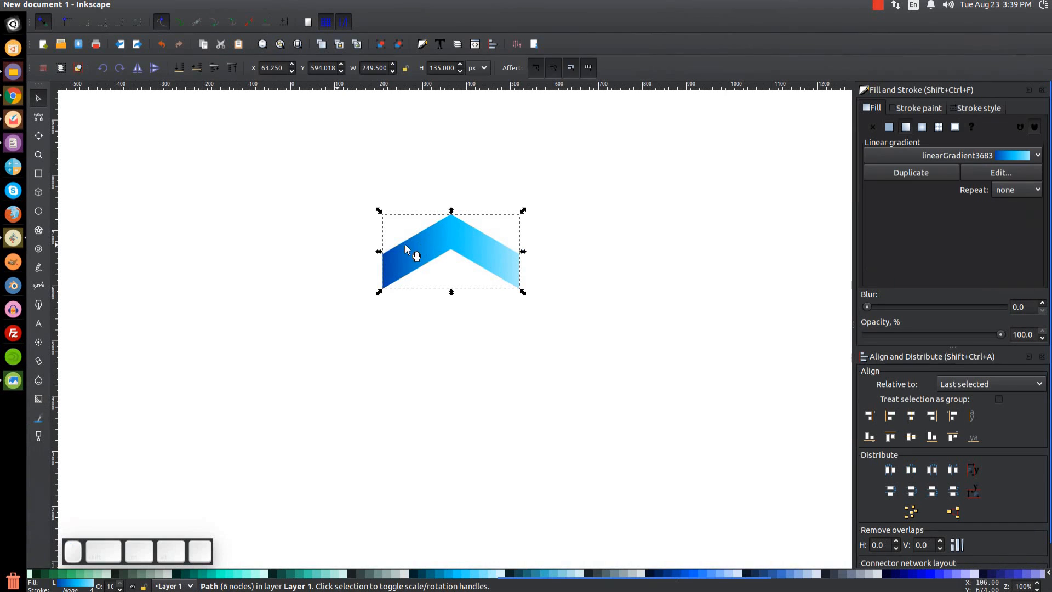
click(208, 24)
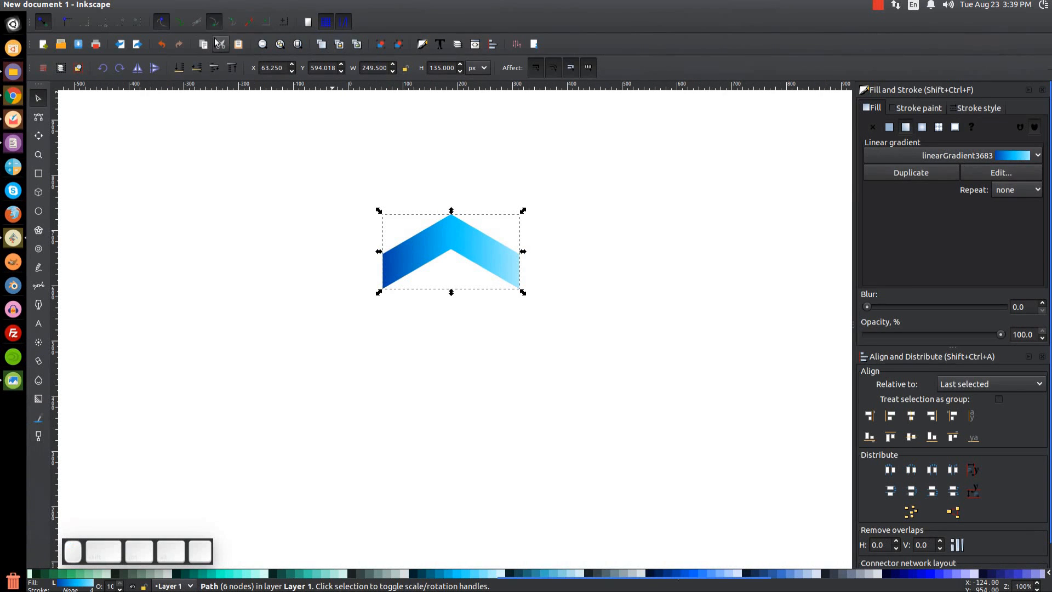
right_click(452, 246)
click(485, 333)
click(464, 237)
key(ctrl)
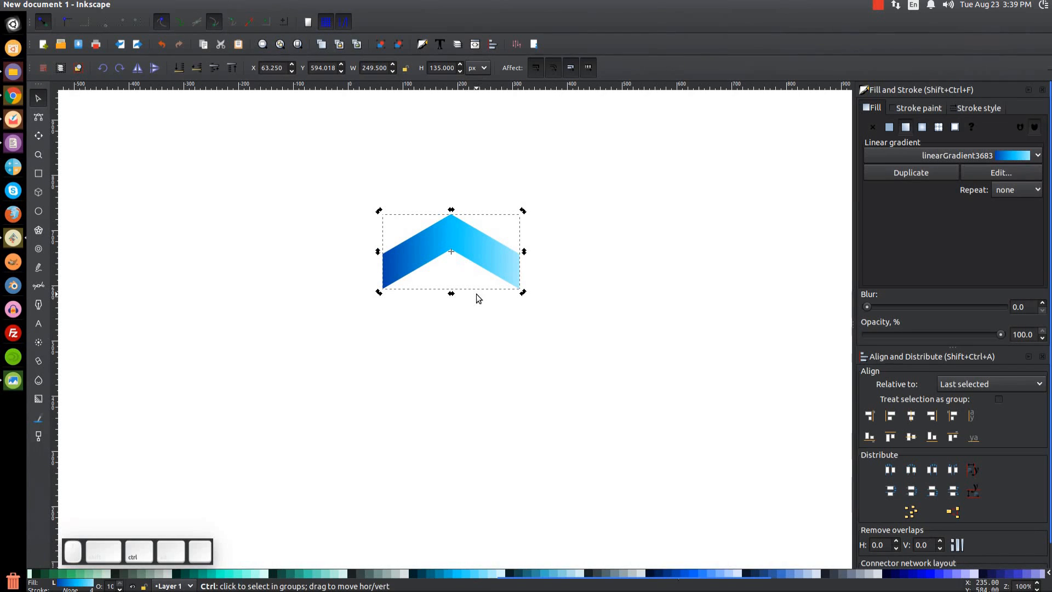
- Rotate the duplicate chevron 60° counterclockwise and snap the corner of its pale end onto the original chevron's peak
drag(524, 210, 463, 163)
drag(428, 237, 305, 196)
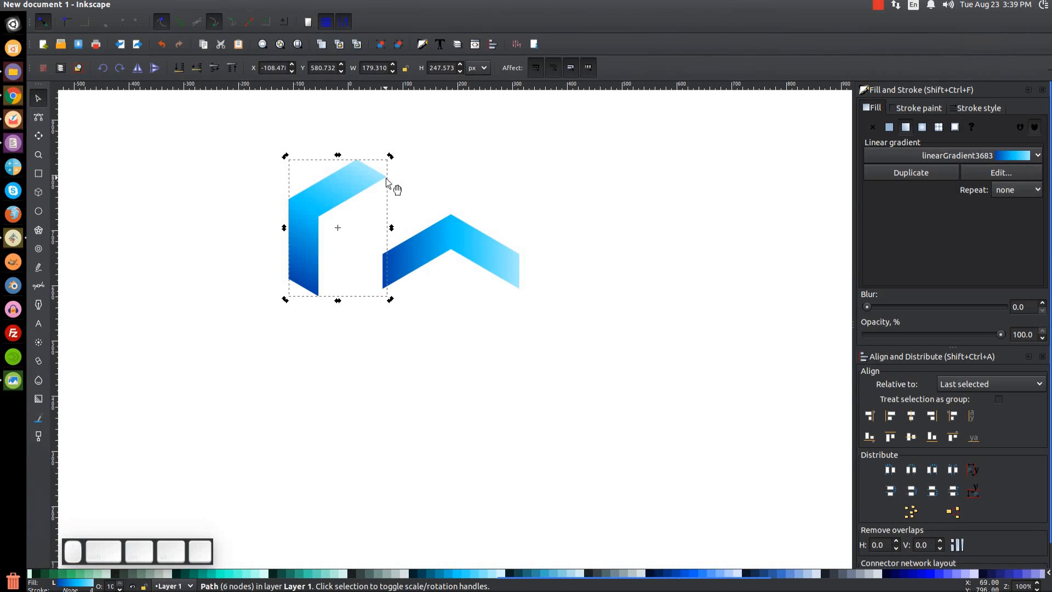
drag(385, 178, 453, 212)
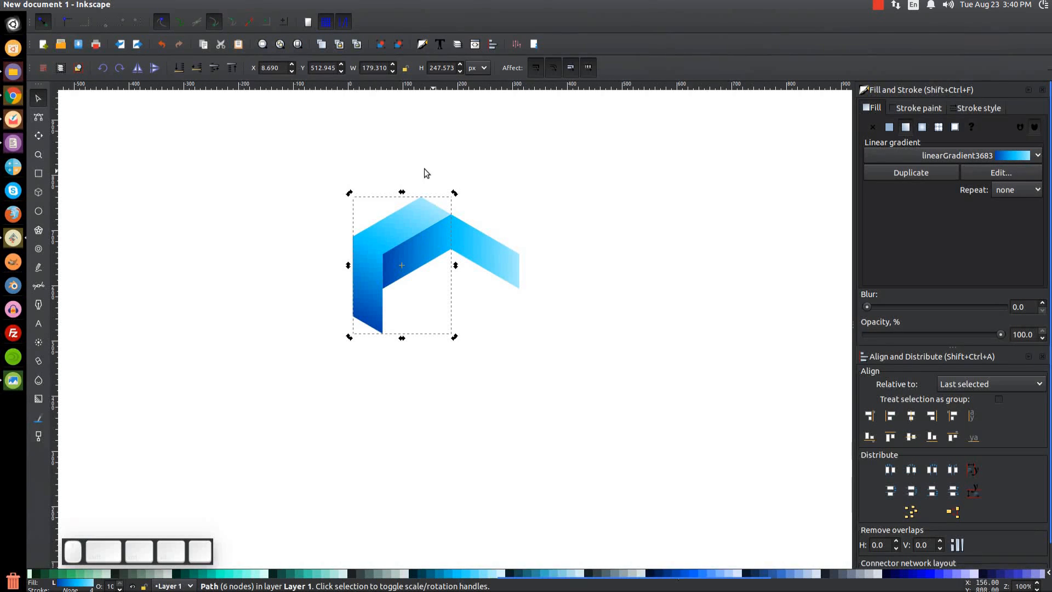
- Check how the chevrons interlock in the reference logo in thumbnail.png
click(5, 378)
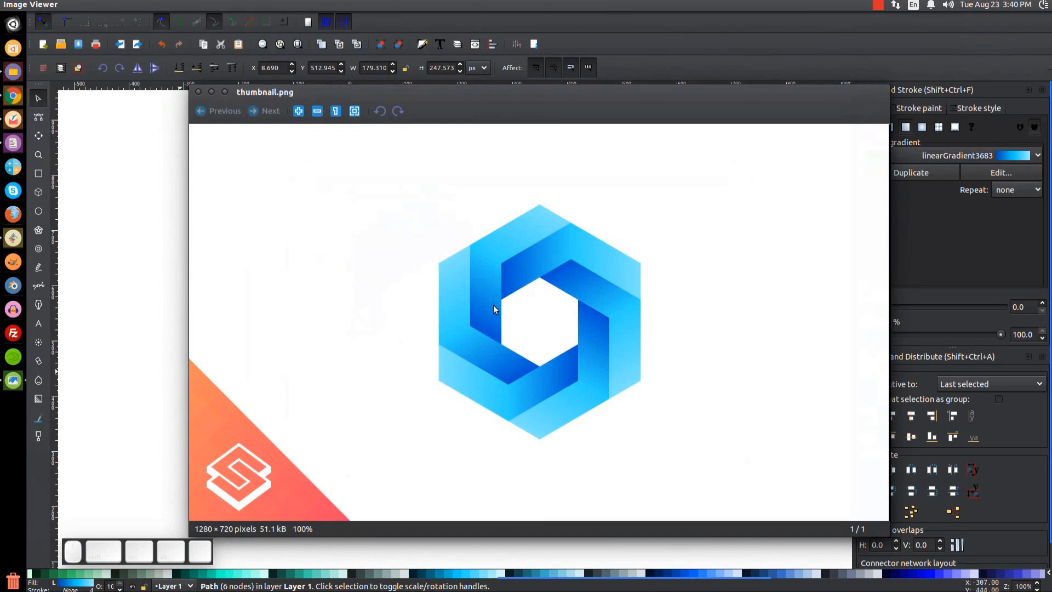
click(213, 92)
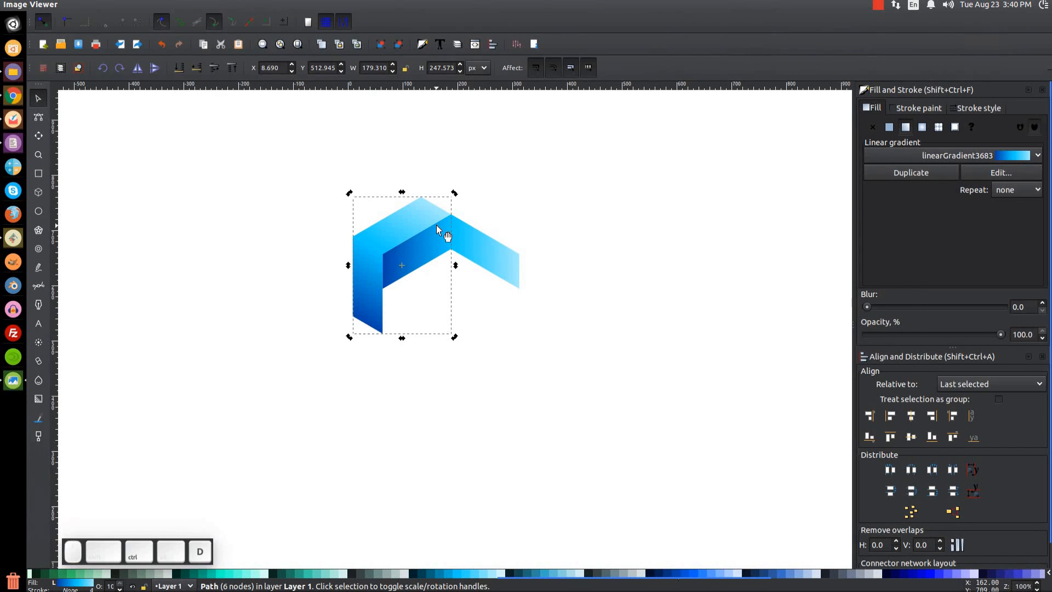
drag(398, 233, 330, 179)
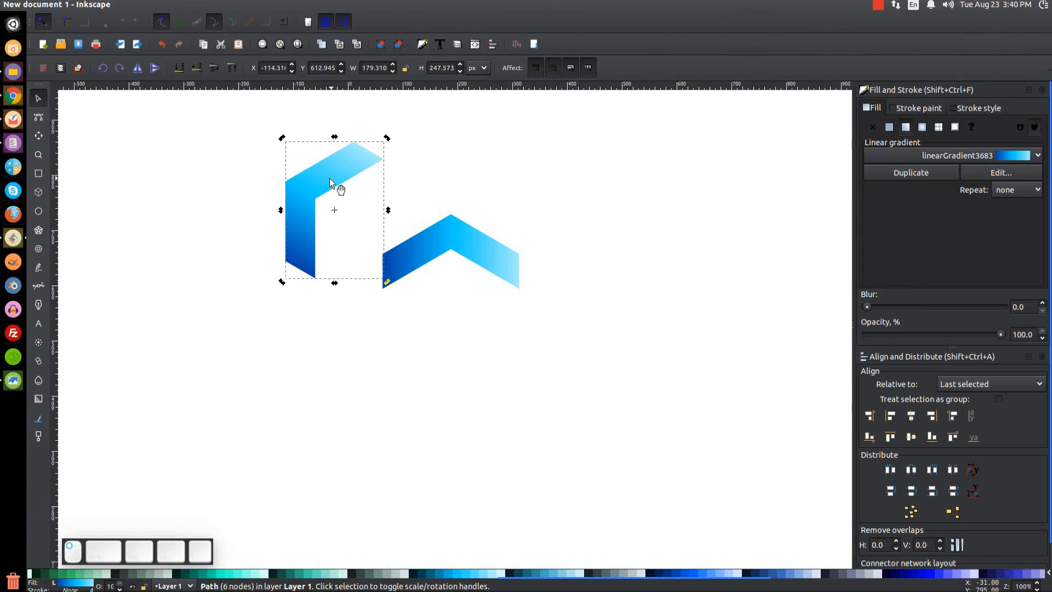
key(ctrl+z)
drag(419, 227, 347, 184)
key(ctrl+z)
- Duplicate the rotated chevron, turn the copy another 60° counterclockwise and snap its pale end onto the previous chevron's outer bend
drag(400, 226, 307, 248)
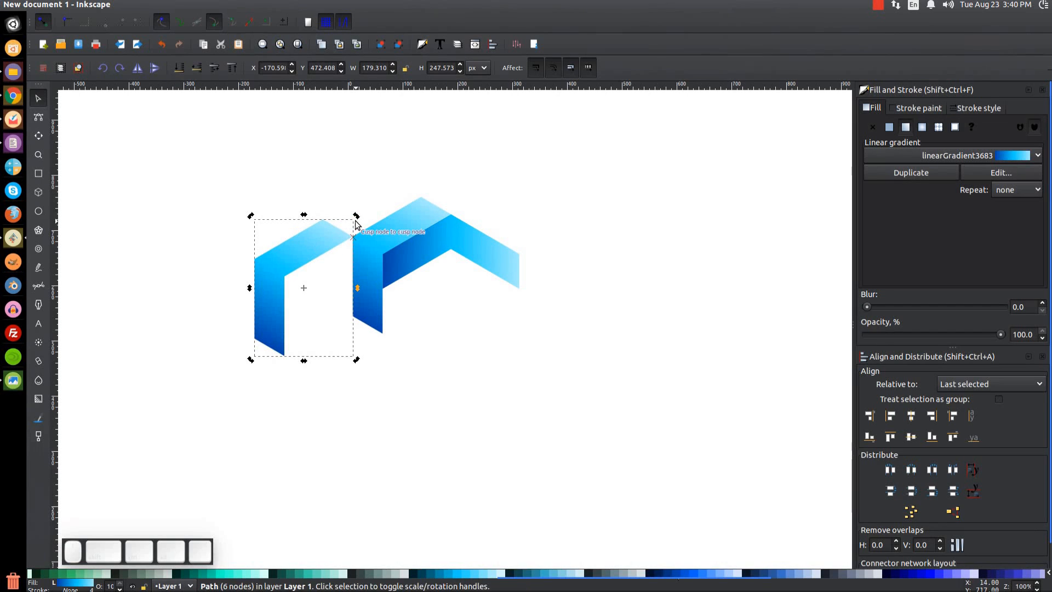
drag(357, 217, 349, 215)
drag(325, 206, 354, 248)
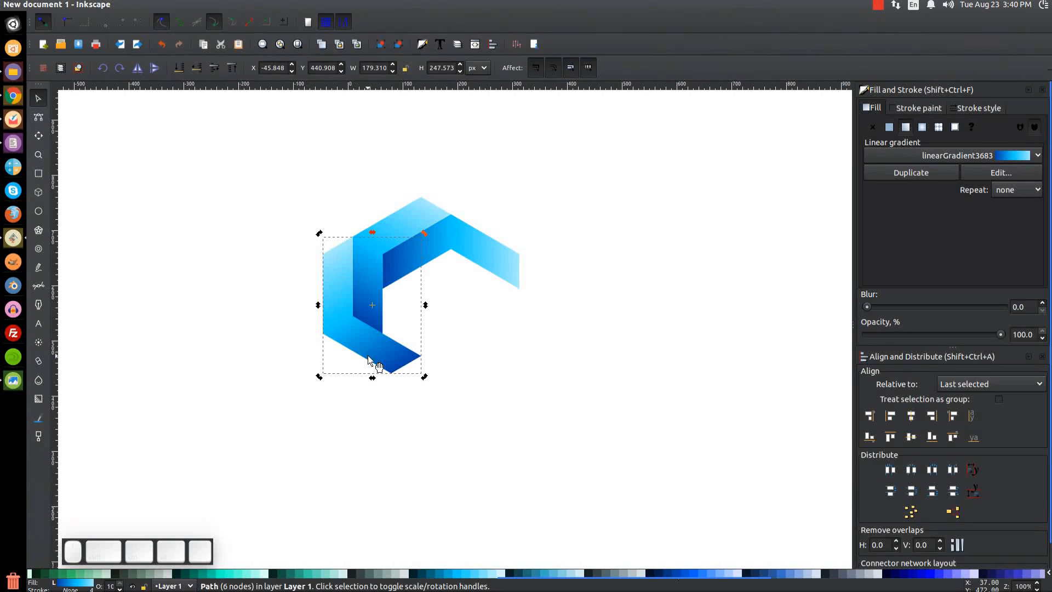
- Add a fourth chevron, rotated 60° further counterclockwise, and snap its pale end onto the third chevron's outer bend at the lower left
key(ctrl)
drag(426, 379, 451, 308)
drag(325, 305, 336, 350)
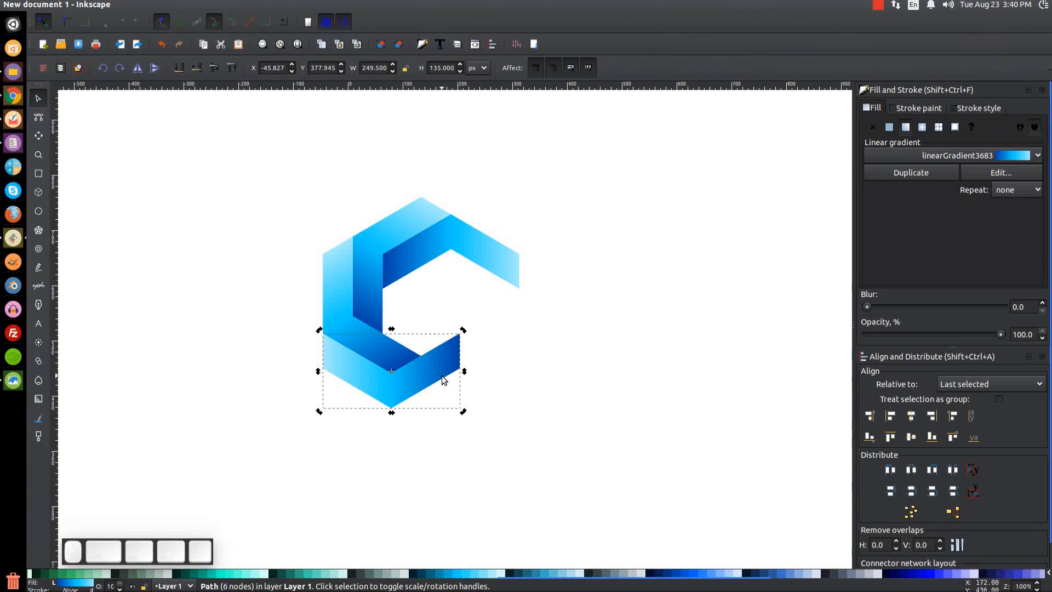
- Add a fifth chevron, rotated 60° further counterclockwise, and snap its pale end onto the fourth chevron's lowest point
click(462, 335)
drag(464, 330, 403, 274)
drag(365, 406, 432, 400)
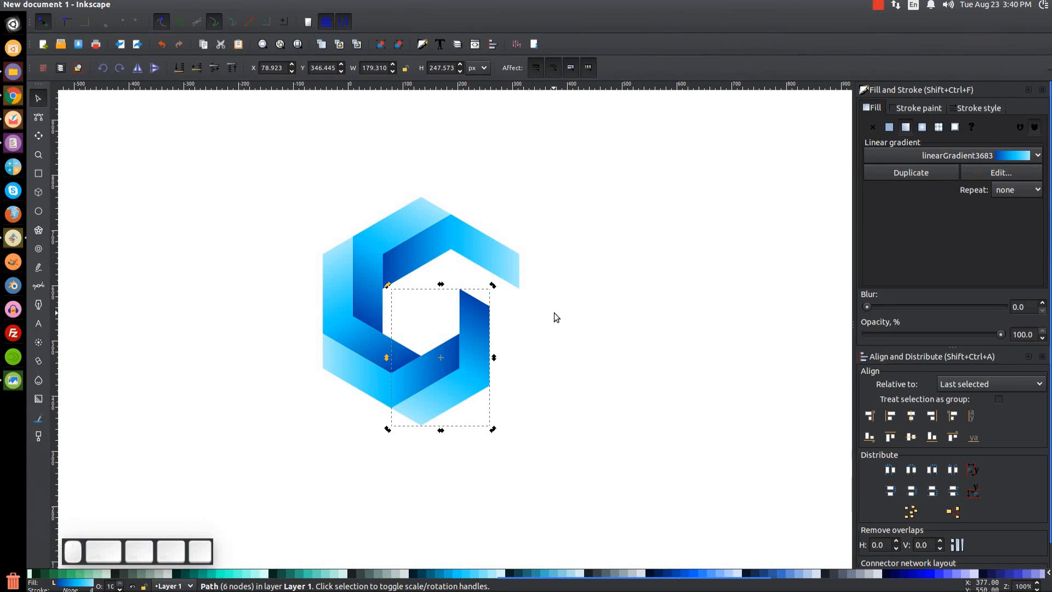
- Add a sixth chevron, rotated 60° further counterclockwise, and snap it into the remaining gap to close the hexagon, then deselect it
drag(490, 360, 514, 362)
key(ctrl+z)
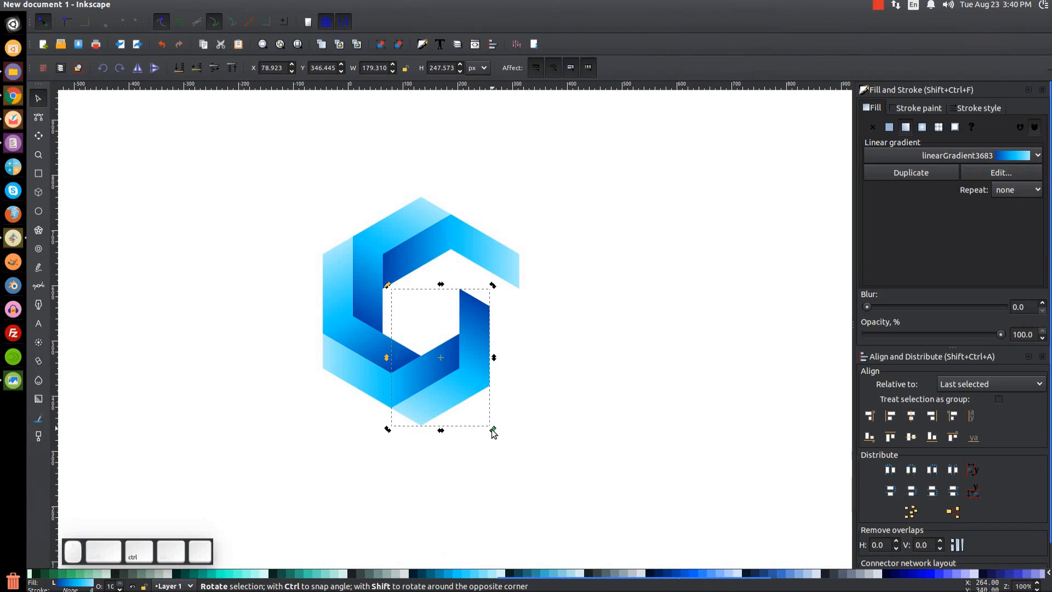
drag(492, 430, 515, 324)
click(506, 404)
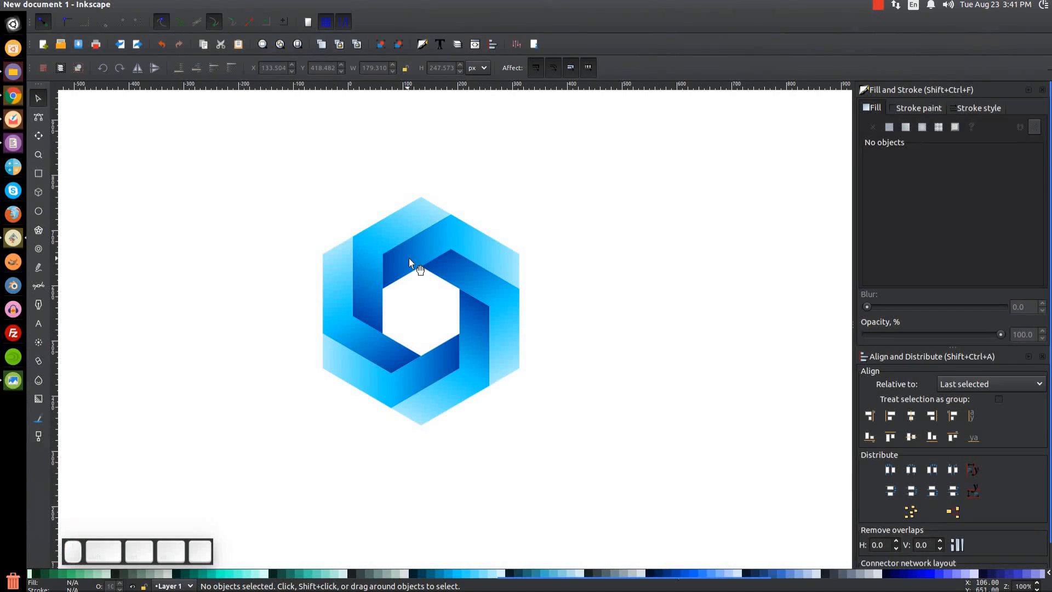
- Select all six chevrons and scale the logo down proportionally about its centre to about 99 × 114 px, leaving it deselected
drag(605, 450, 254, 145)
drag(524, 308, 452, 312)
click(468, 400)
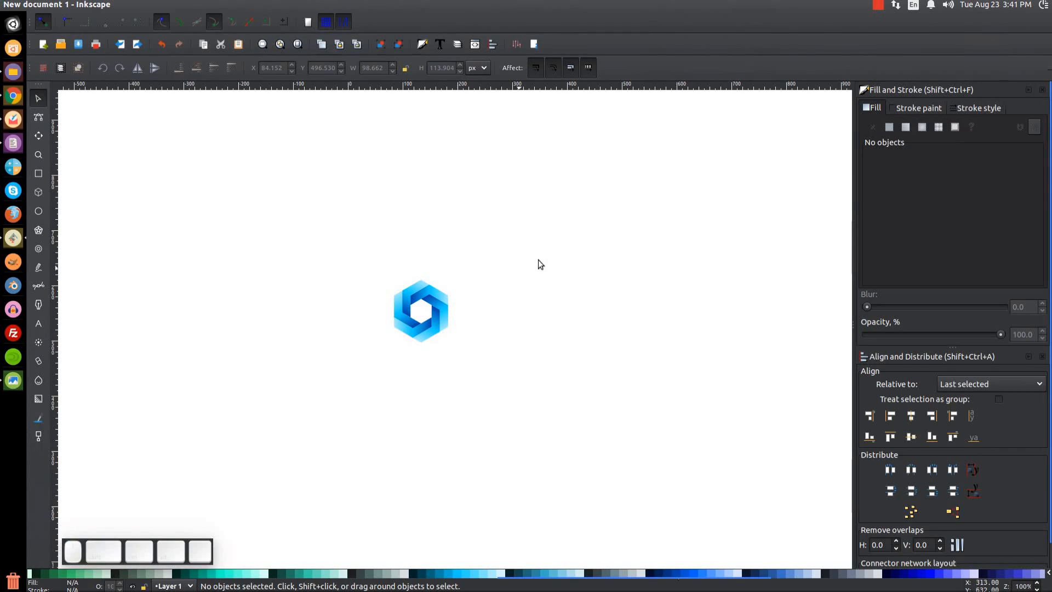
click(878, 9)
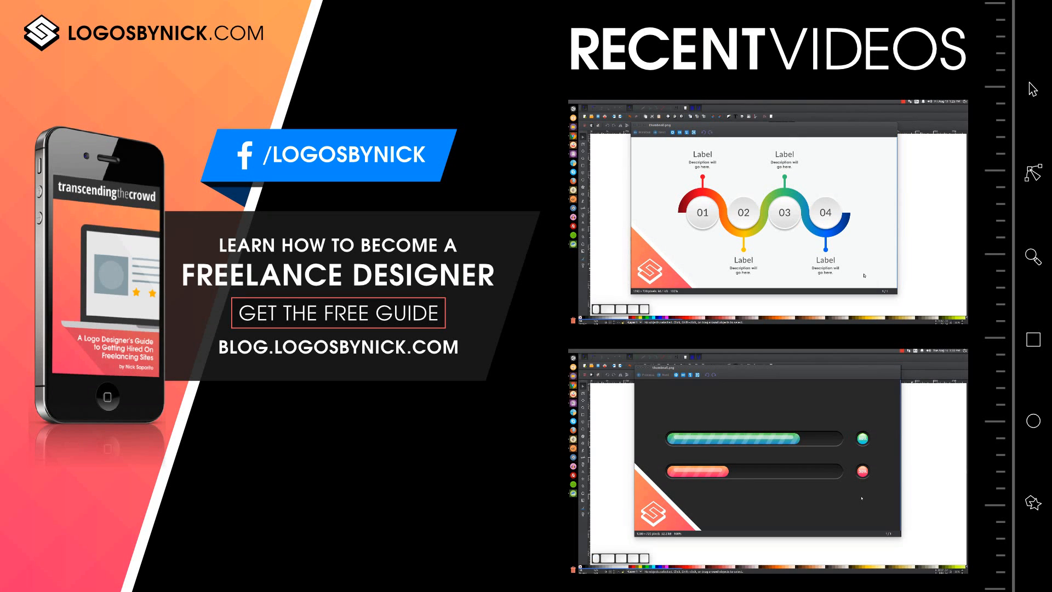